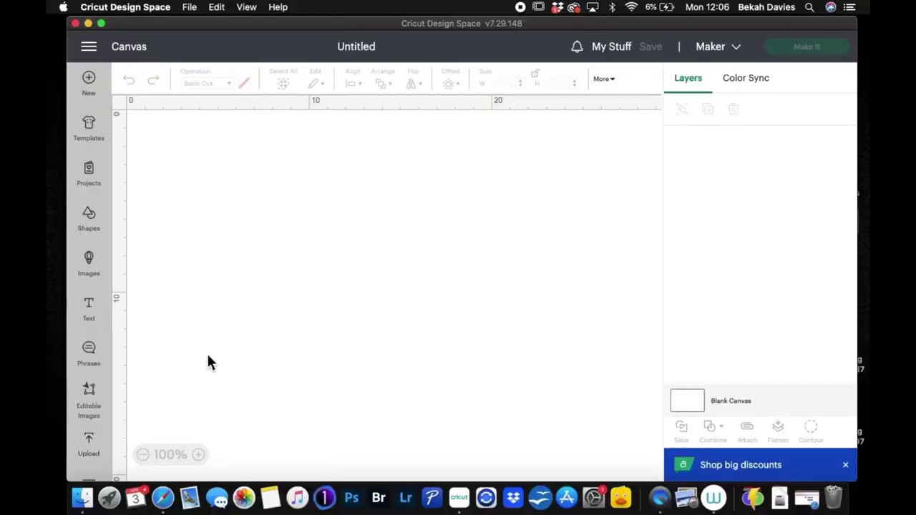
Step: Open the uploads area and select the earlier envelope template upload
{"action": "left_click", "coordinate": [90, 448]}
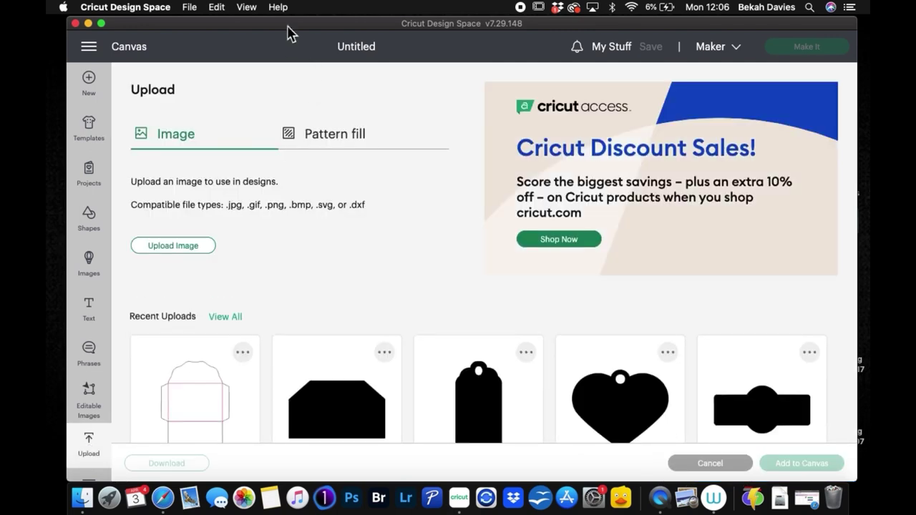
{"action": "scroll", "coordinate": [242, 273], "scroll_direction": "down", "scroll_amount": 3}
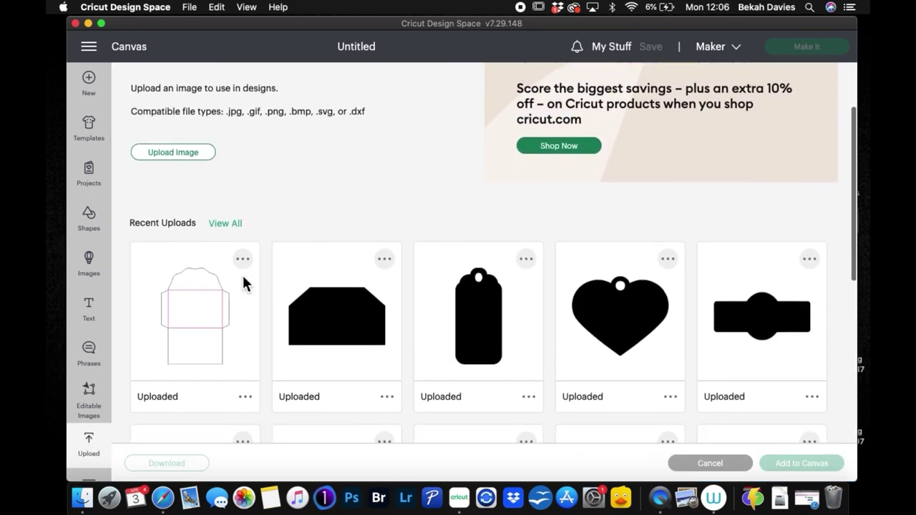
{"action": "left_click", "coordinate": [205, 290]}
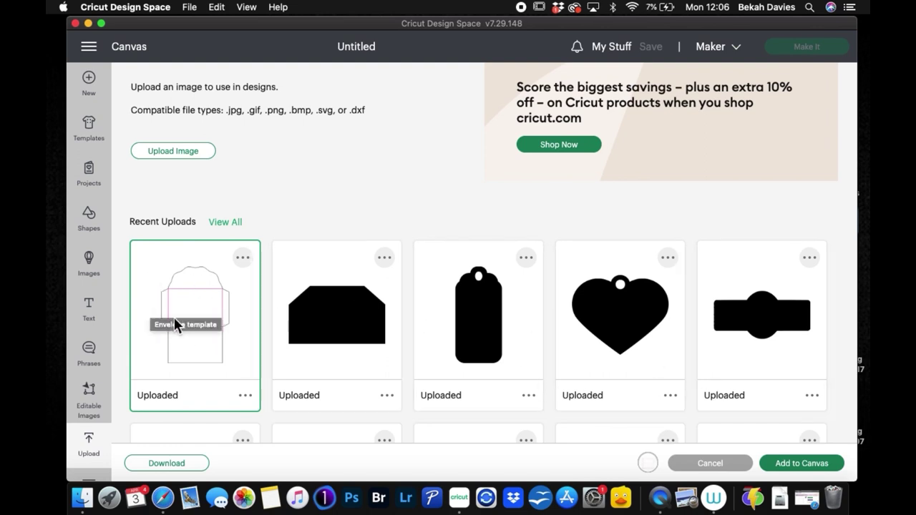
Step: Upload Envelope template.svg by dragging it from the Envelopes folder into the upload area
{"action": "left_click", "coordinate": [187, 156]}
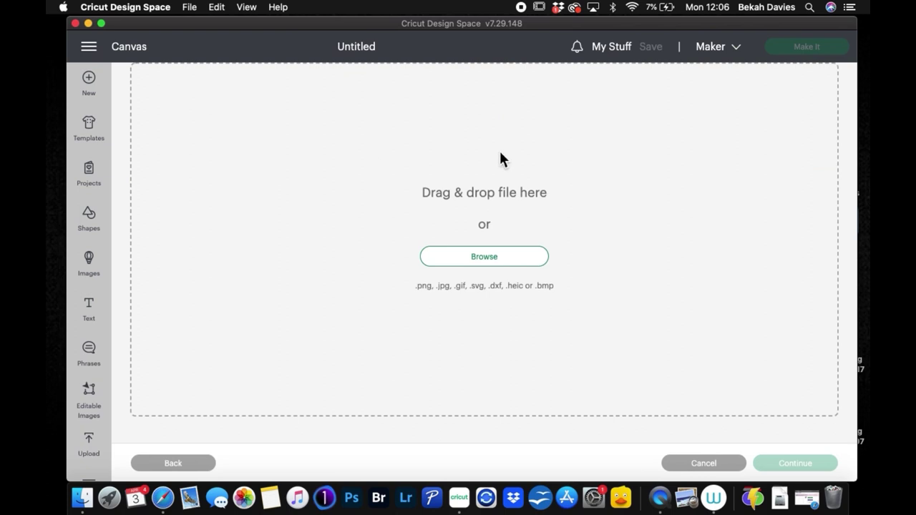
{"action": "left_click", "coordinate": [484, 263]}
{"action": "key", "text": "super+alt+l"}
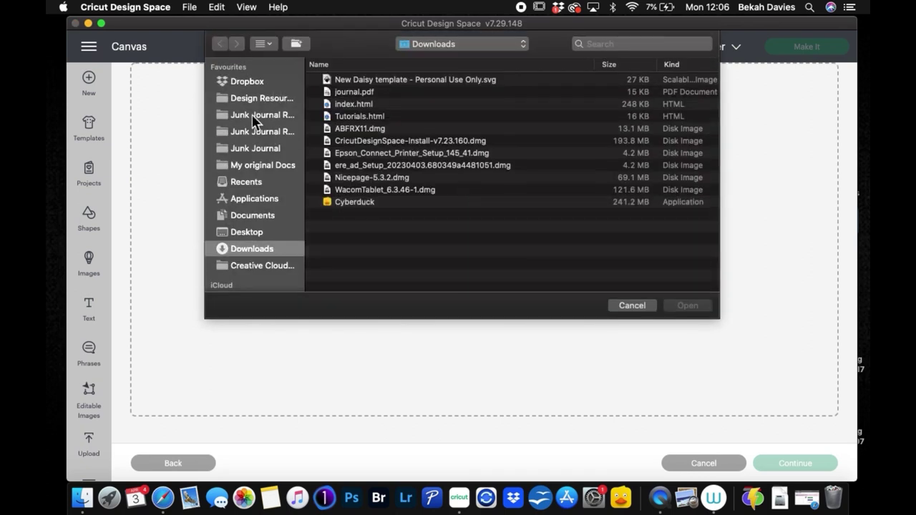
{"action": "left_click", "coordinate": [634, 305]}
{"action": "left_click_drag", "start_coordinate": [556, 29], "coordinate": [553, 190]}
{"action": "left_click_drag", "start_coordinate": [508, 71], "coordinate": [509, 28]}
{"action": "left_click", "coordinate": [462, 134]}
{"action": "left_click_drag", "start_coordinate": [437, 139], "coordinate": [467, 401]}
{"action": "left_click_drag", "start_coordinate": [740, 188], "coordinate": [729, 29]}
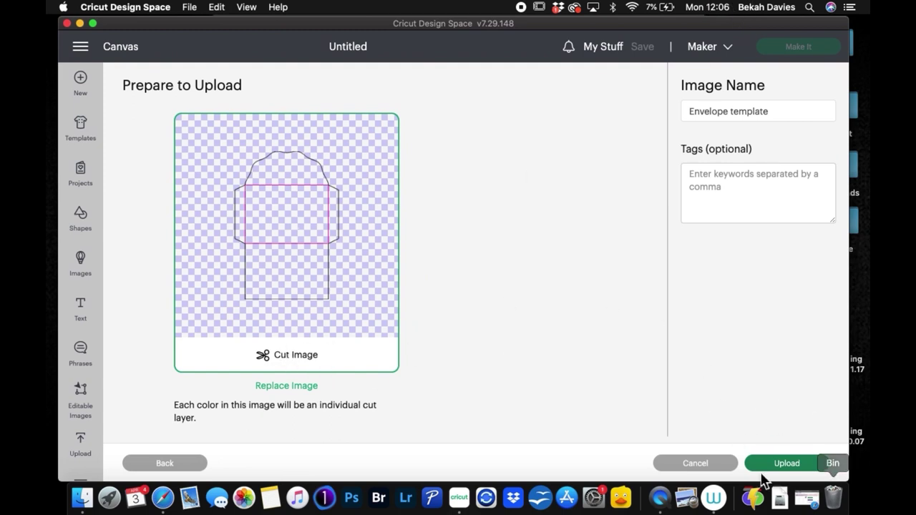
{"action": "left_click", "coordinate": [788, 469]}
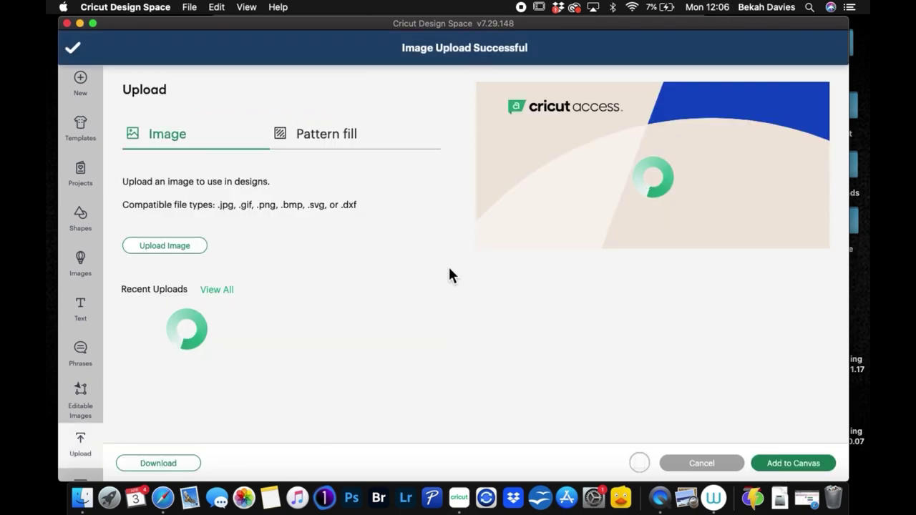
Step: Delete the older duplicate envelope upload and place the new template on the canvas
{"action": "left_click", "coordinate": [212, 384]}
{"action": "scroll", "coordinate": [284, 241], "scroll_direction": "down", "scroll_amount": 3}
{"action": "left_click", "coordinate": [237, 378]}
{"action": "left_click", "coordinate": [215, 373]}
{"action": "left_click", "coordinate": [537, 297]}
{"action": "left_click", "coordinate": [205, 262]}
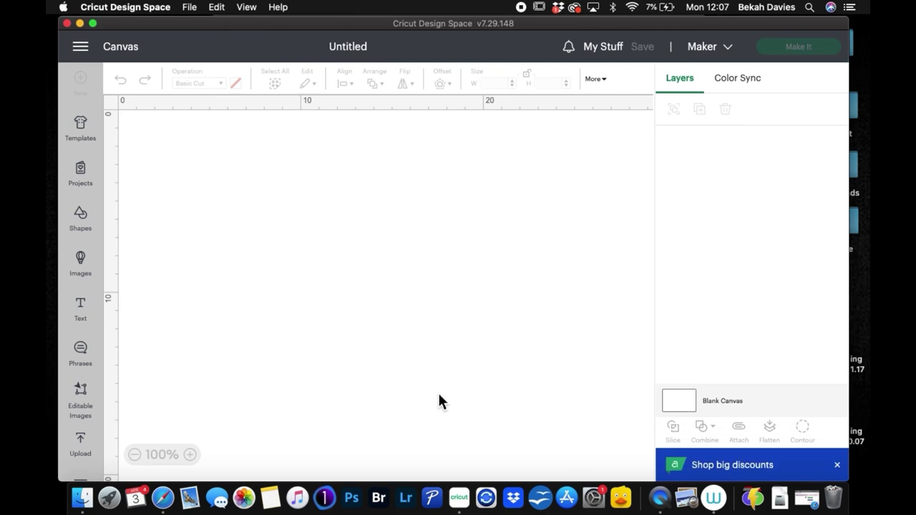
{"action": "left_click_drag", "start_coordinate": [440, 319], "coordinate": [427, 258]}
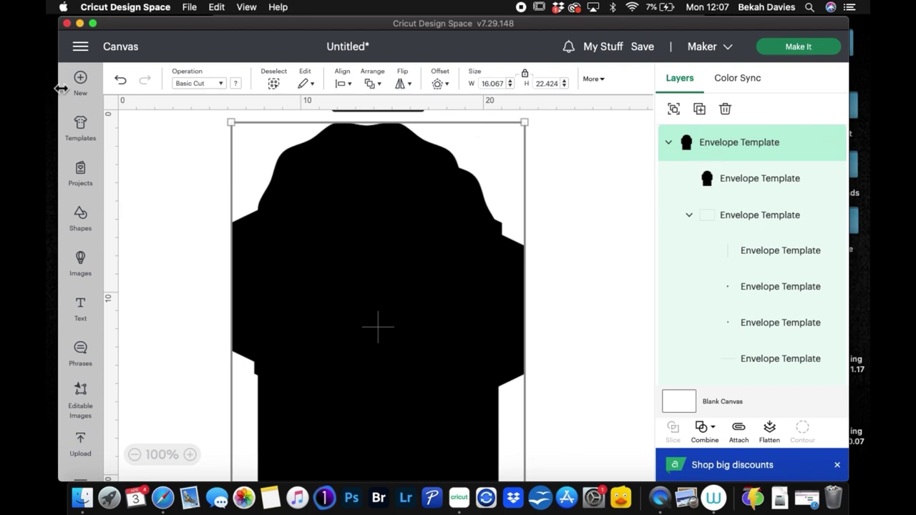
Step: Set the envelope template's colour to light grey
{"action": "left_click", "coordinate": [239, 85]}
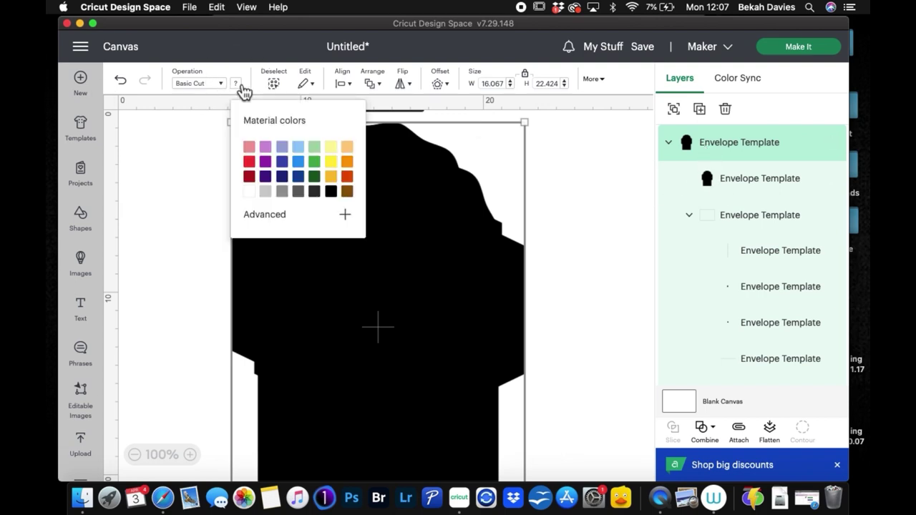
{"action": "left_click", "coordinate": [276, 201]}
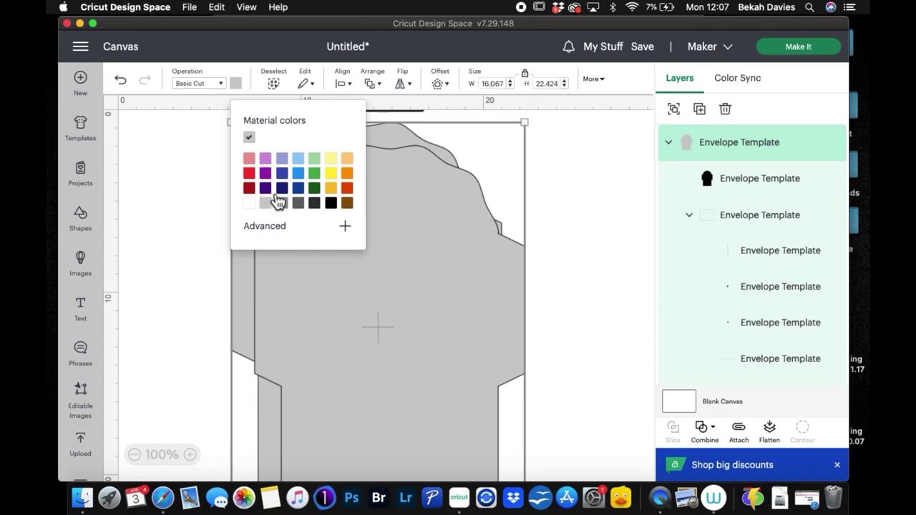
{"action": "left_click", "coordinate": [599, 218]}
Step: Delete the extra envelope copy, nudge the remaining one into place, and select its fold-line group
{"action": "left_click_drag", "start_coordinate": [544, 204], "coordinate": [566, 201]}
{"action": "left_click", "coordinate": [724, 111]}
{"action": "left_click", "coordinate": [384, 194]}
{"action": "left_click_drag", "start_coordinate": [417, 184], "coordinate": [424, 180]}
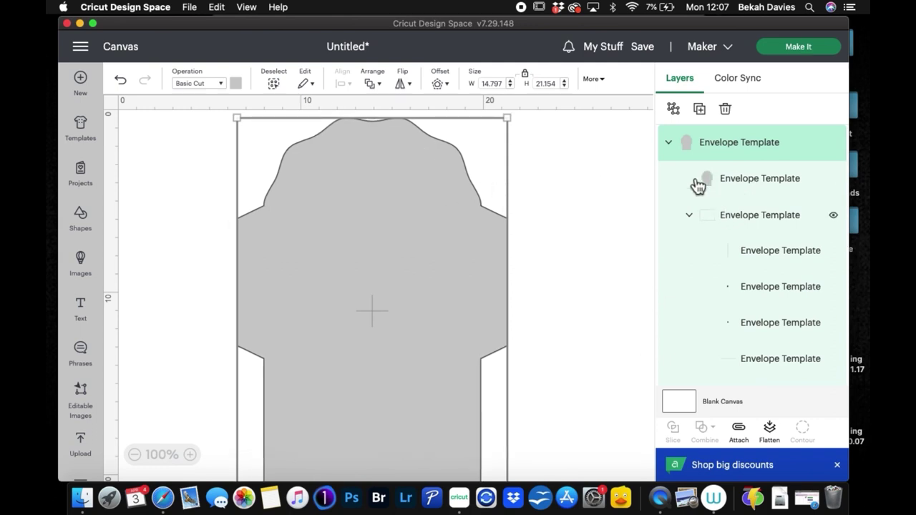
{"action": "left_click", "coordinate": [743, 224]}
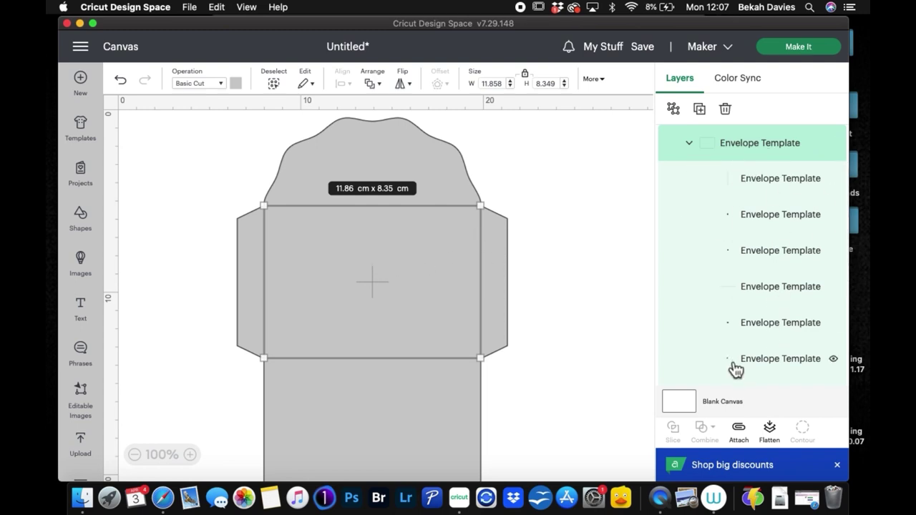
Step: Bring the envelope's fold-line group to the front of the stack
{"action": "left_click", "coordinate": [372, 85]}
{"action": "left_click", "coordinate": [394, 111]}
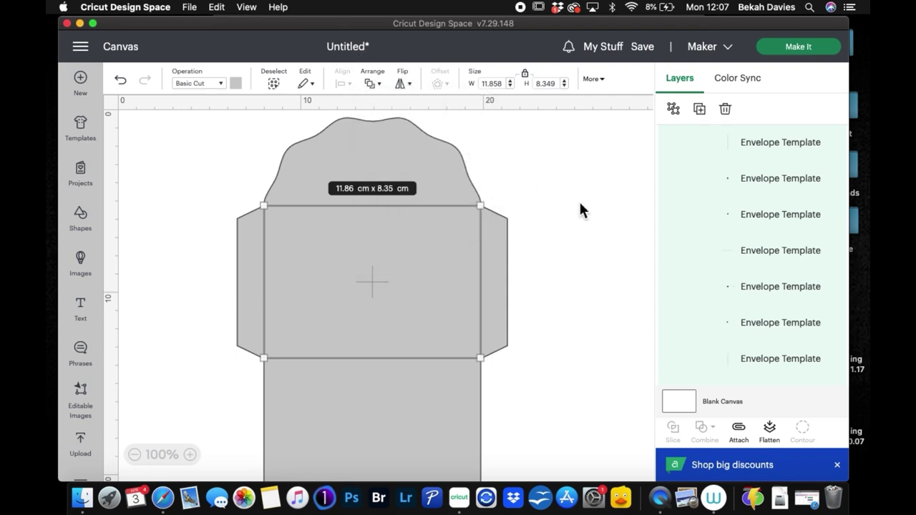
{"action": "left_click", "coordinate": [579, 200]}
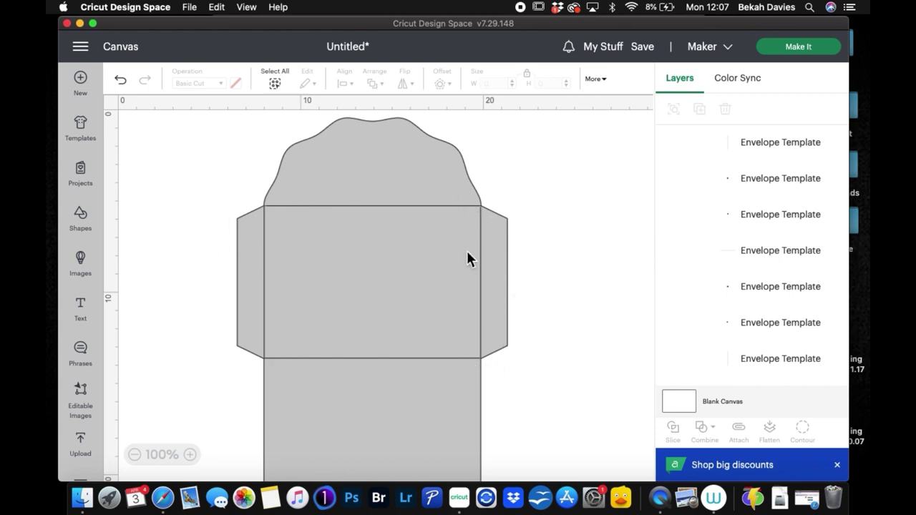
Step: Set the right vertical and top horizontal fold lines to Score
{"action": "left_click", "coordinate": [747, 160]}
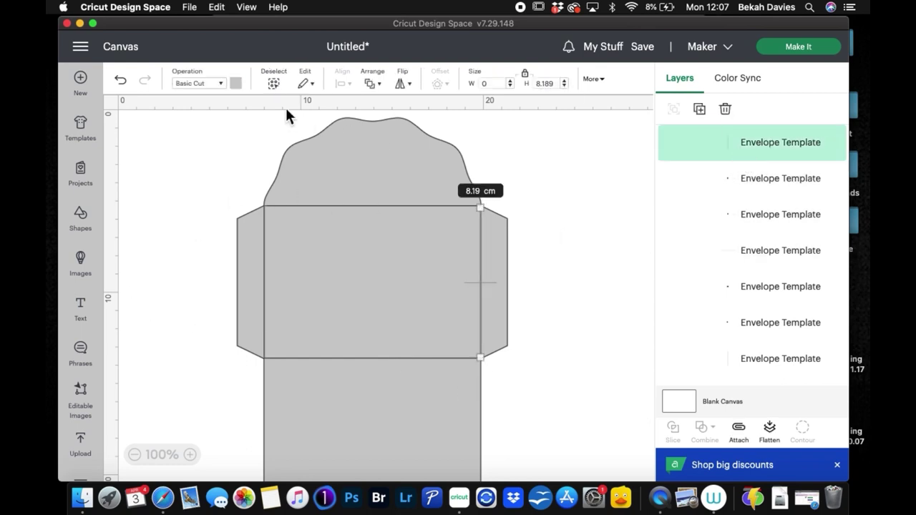
{"action": "left_click", "coordinate": [215, 83]}
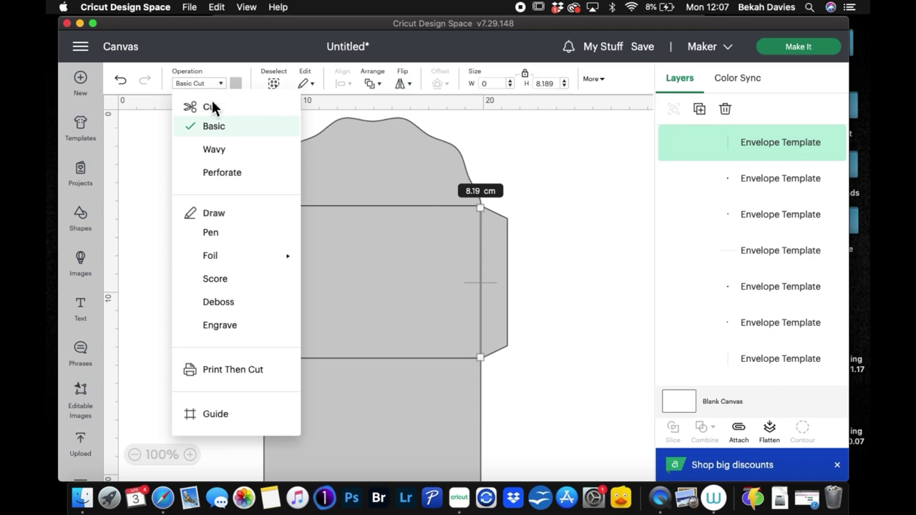
{"action": "left_click", "coordinate": [200, 72]}
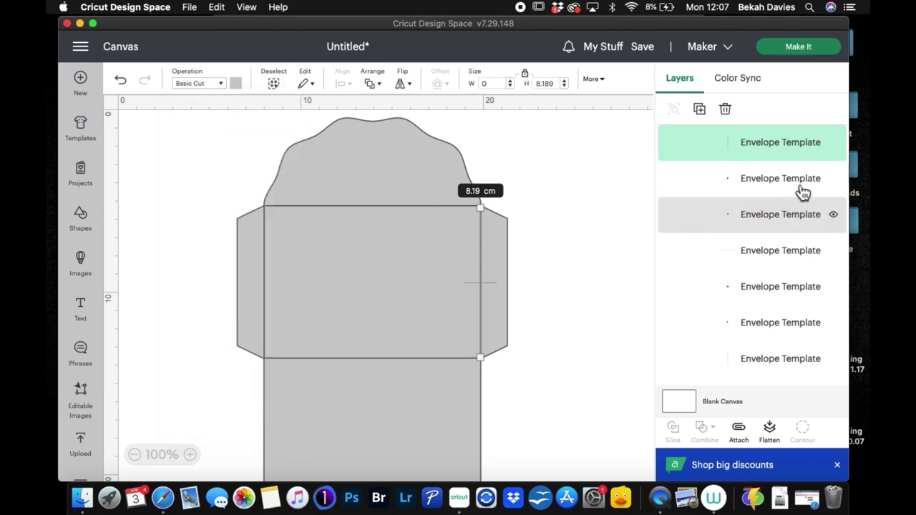
{"action": "left_click", "coordinate": [199, 83]}
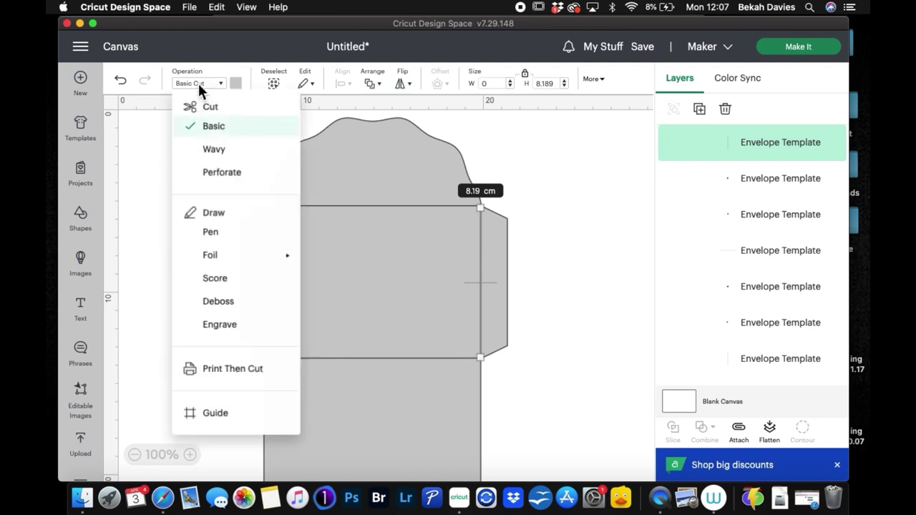
{"action": "left_click", "coordinate": [236, 284]}
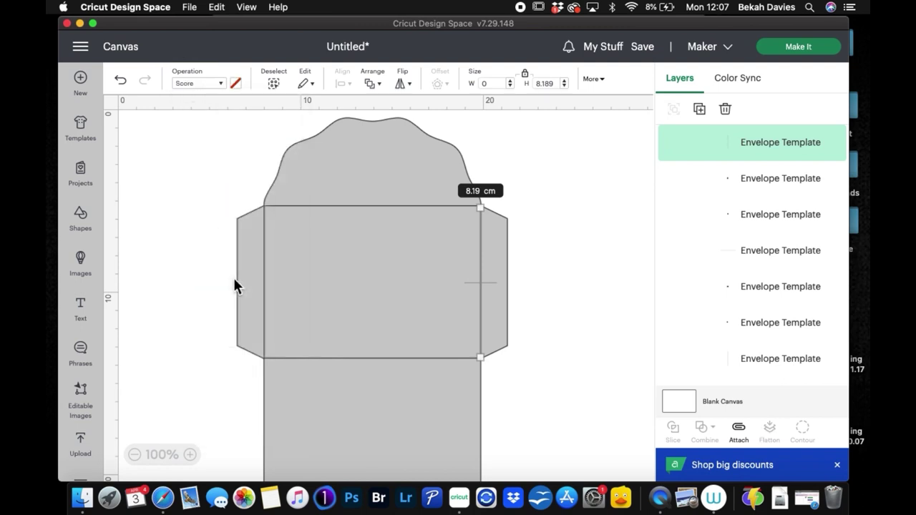
{"action": "left_click", "coordinate": [787, 254]}
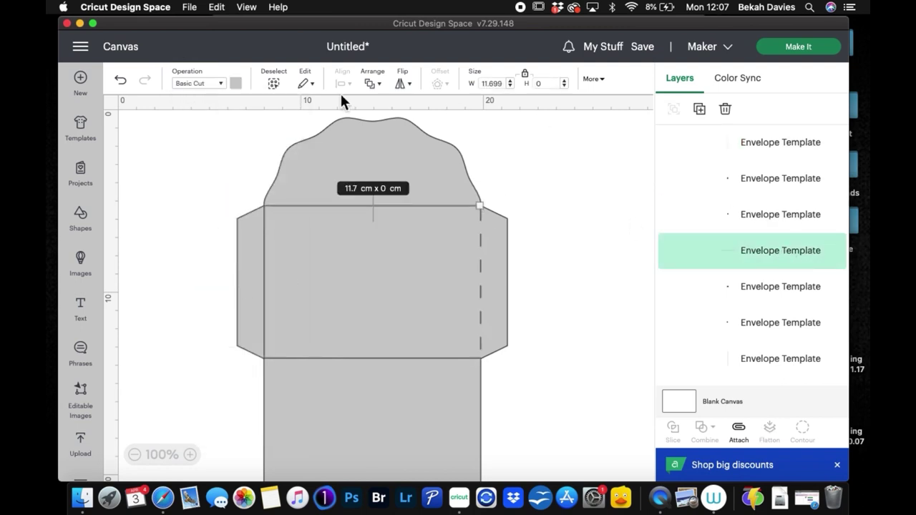
{"action": "left_click", "coordinate": [227, 85]}
{"action": "left_click", "coordinate": [220, 281]}
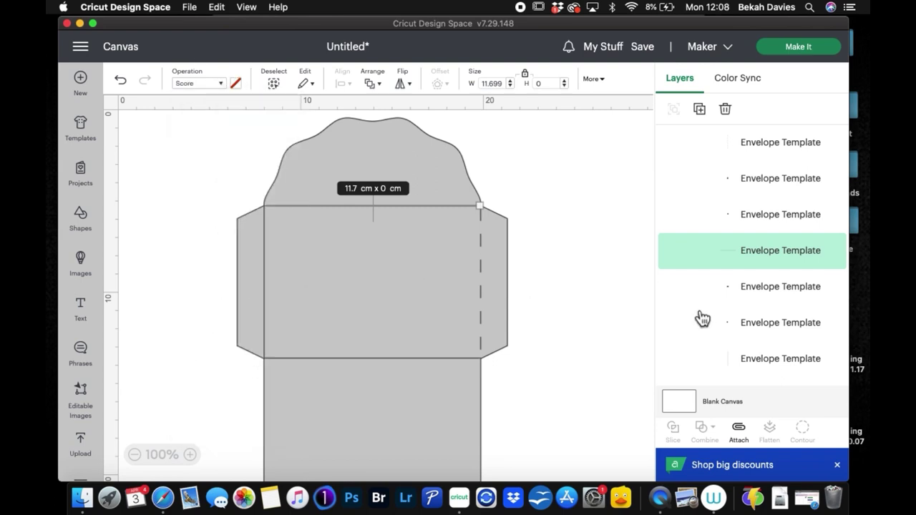
Step: Set the left and bottom fold lines to Score, then select all envelope parts
{"action": "left_click", "coordinate": [781, 359]}
{"action": "left_click", "coordinate": [209, 85]}
{"action": "left_click", "coordinate": [243, 282]}
{"action": "scroll", "coordinate": [760, 267], "scroll_direction": "down", "scroll_amount": 5}
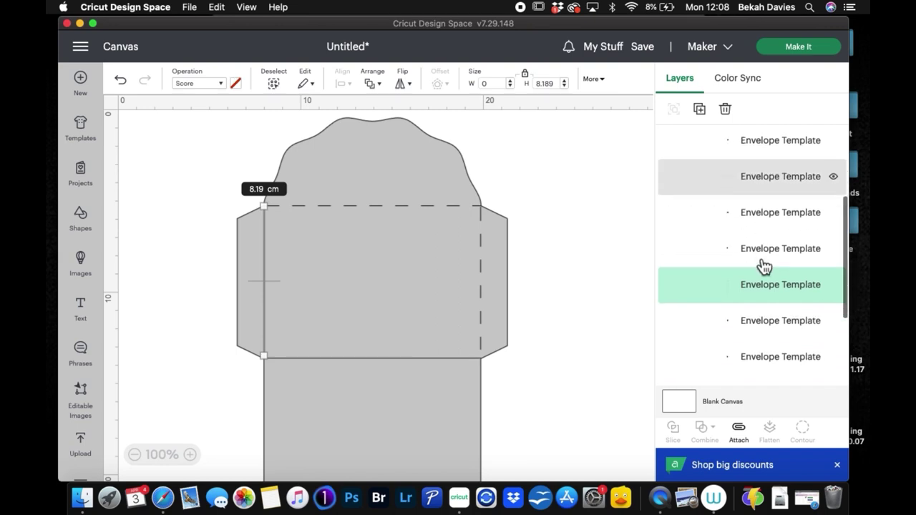
{"action": "left_click", "coordinate": [759, 300]}
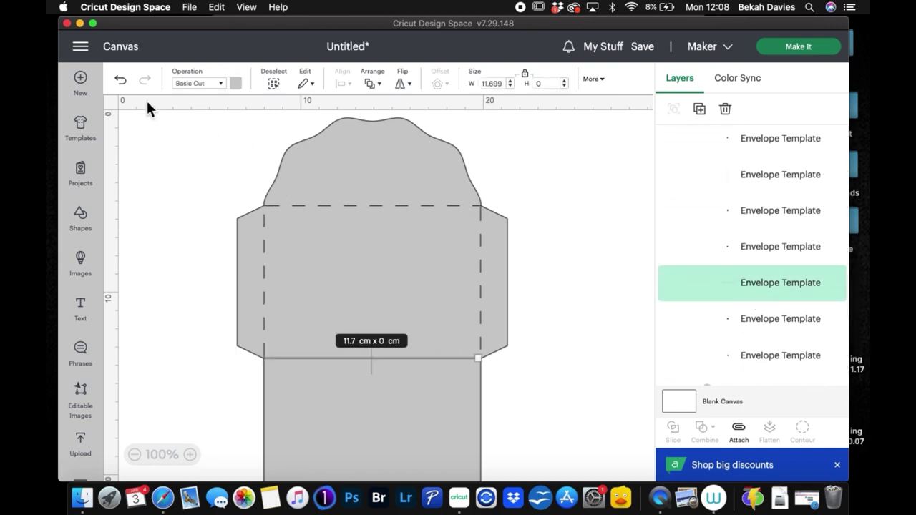
{"action": "left_click", "coordinate": [221, 84]}
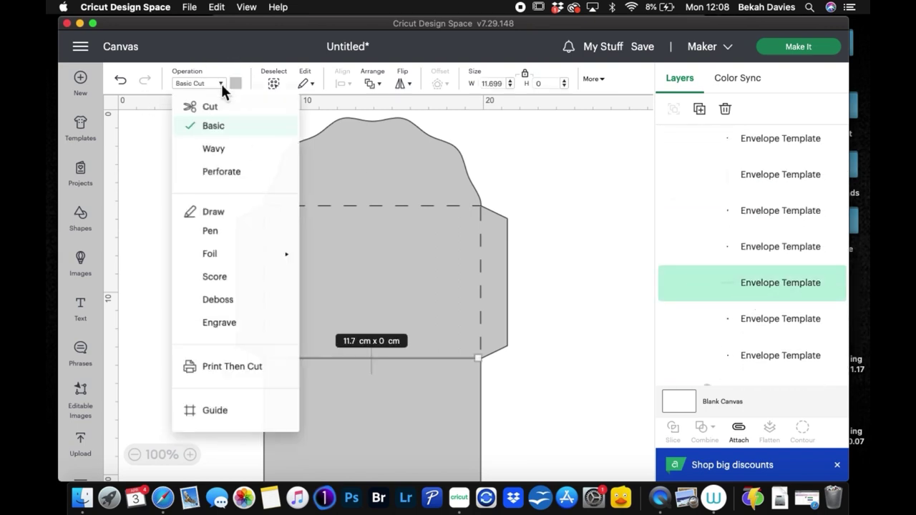
{"action": "left_click", "coordinate": [230, 280]}
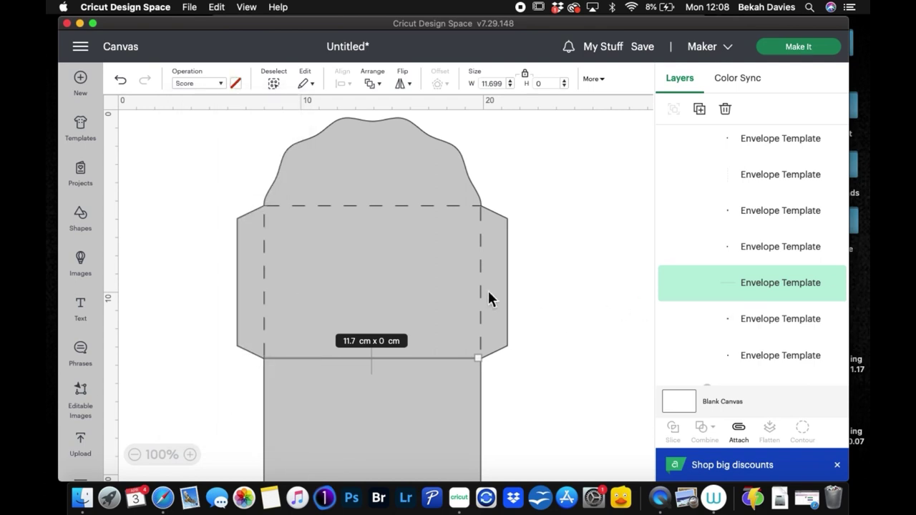
{"action": "left_click", "coordinate": [625, 312]}
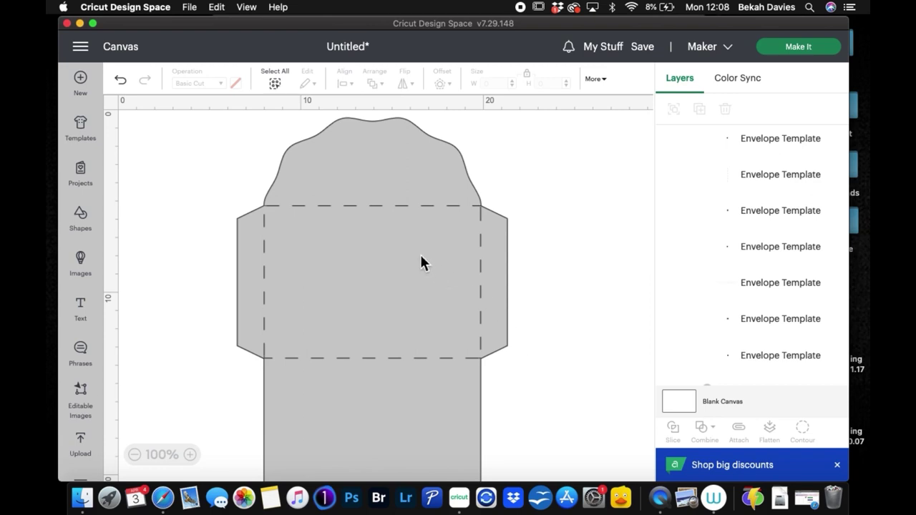
{"action": "key", "text": "super+a"}
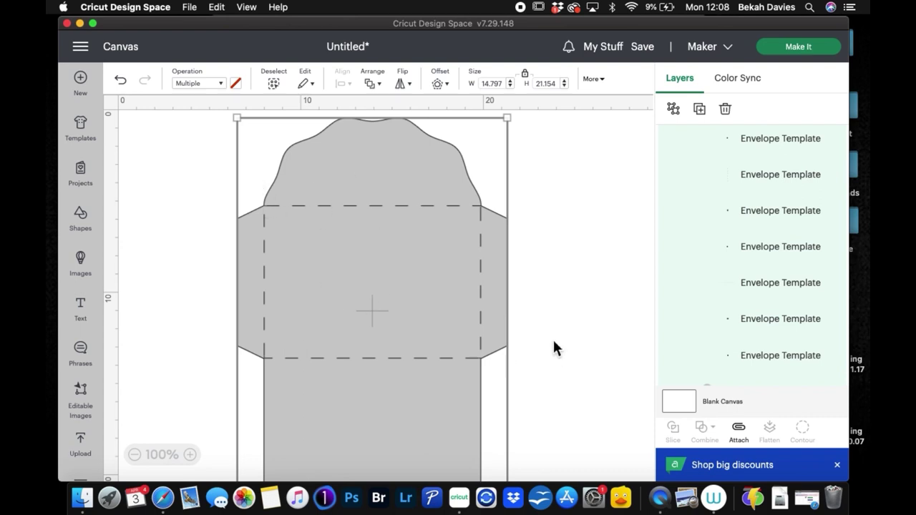
Step: Set the envelope height to 19 cm with proportions locked, then drag it down and right
{"action": "left_click", "coordinate": [134, 455]}
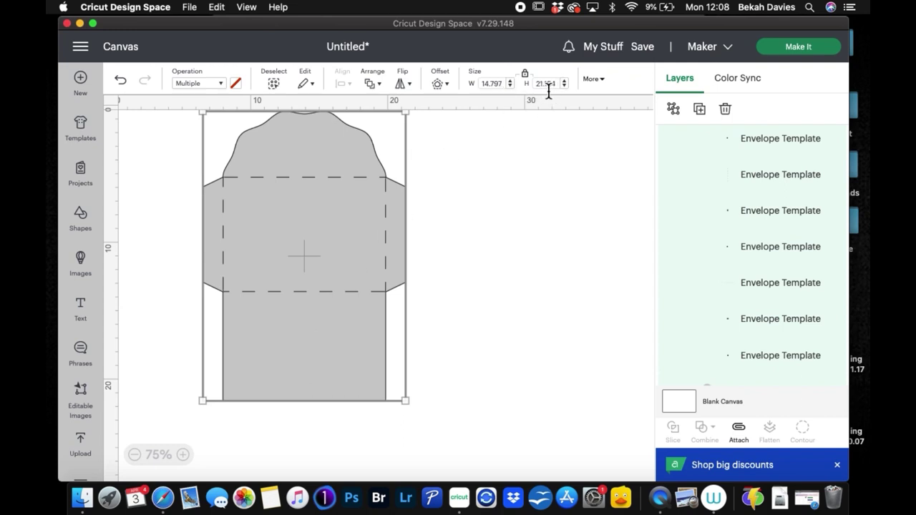
{"action": "left_click_drag", "start_coordinate": [558, 85], "coordinate": [508, 83]}
{"action": "type", "text": "19"}
{"action": "key", "text": "Return"}
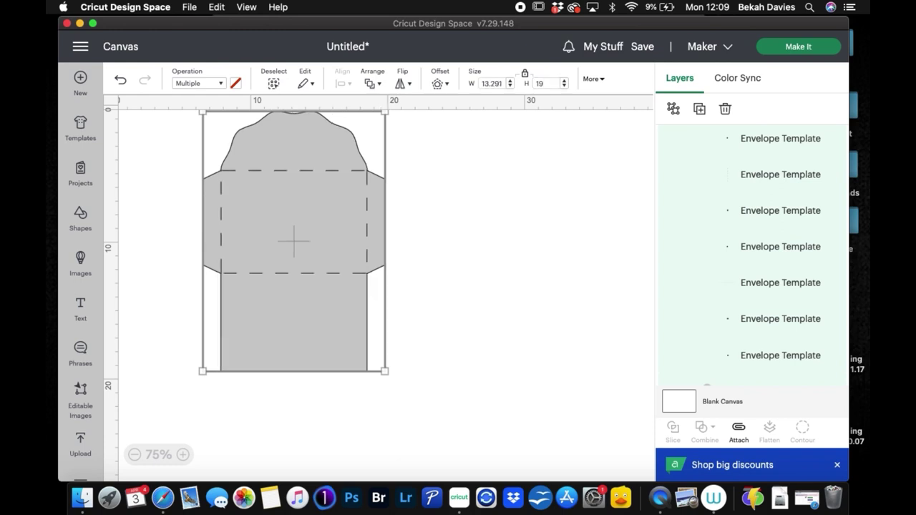
{"action": "left_click", "coordinate": [422, 166]}
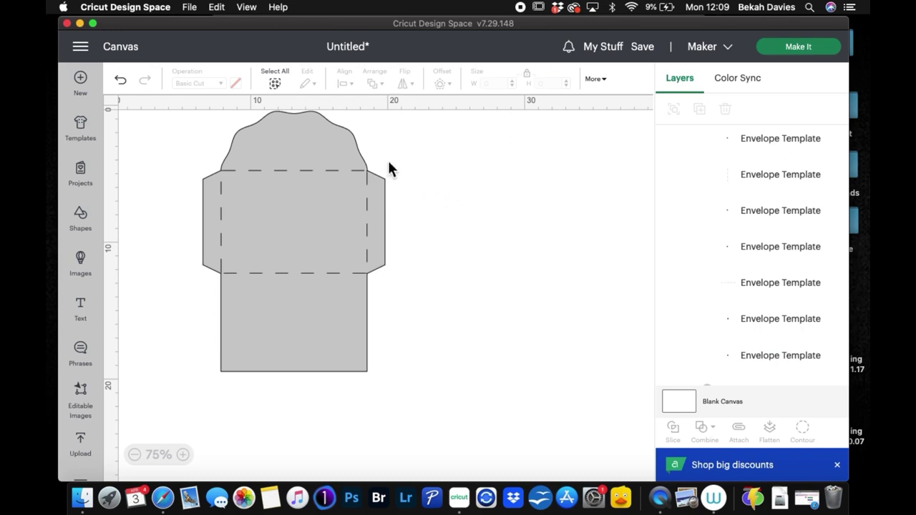
{"action": "left_click_drag", "start_coordinate": [319, 159], "coordinate": [348, 203]}
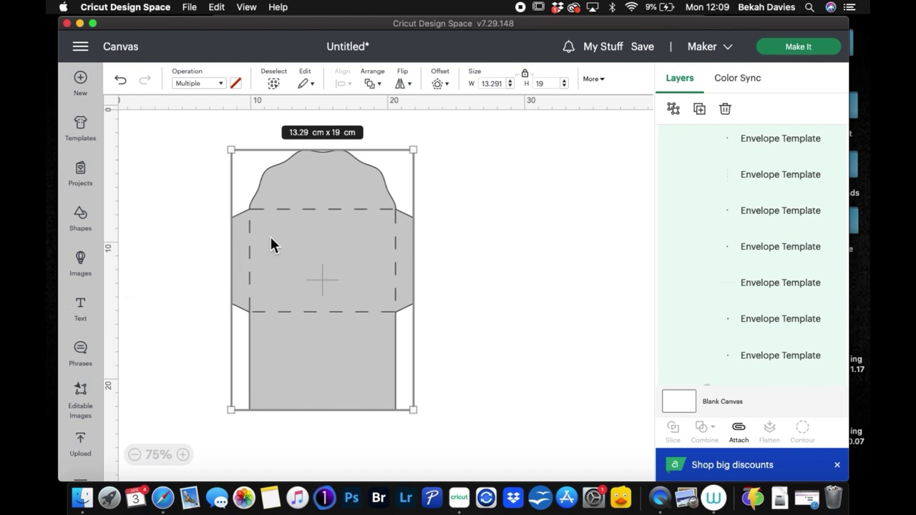
Step: Add a square and size it unlocked to 21 cm high by 14.8 cm wide
{"action": "left_click", "coordinate": [83, 236]}
{"action": "left_click", "coordinate": [194, 312]}
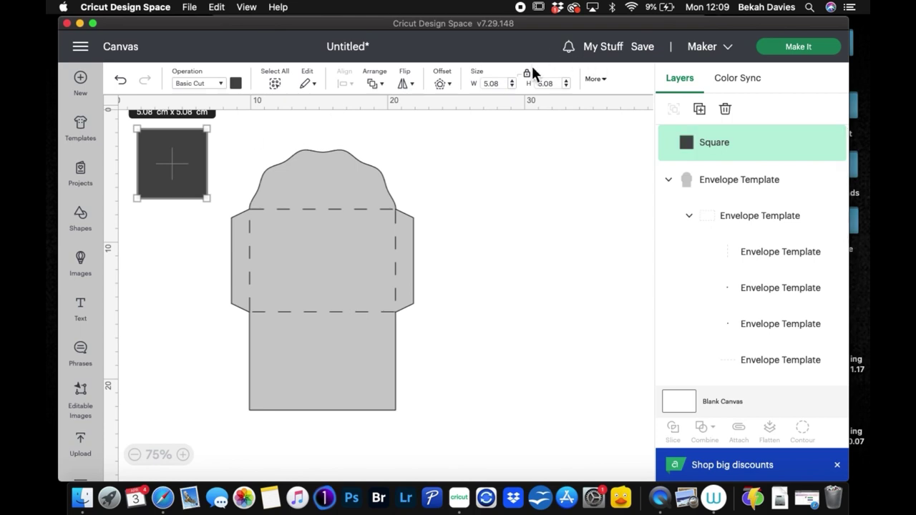
{"action": "left_click", "coordinate": [527, 75]}
{"action": "left_click_drag", "start_coordinate": [199, 149], "coordinate": [536, 219]}
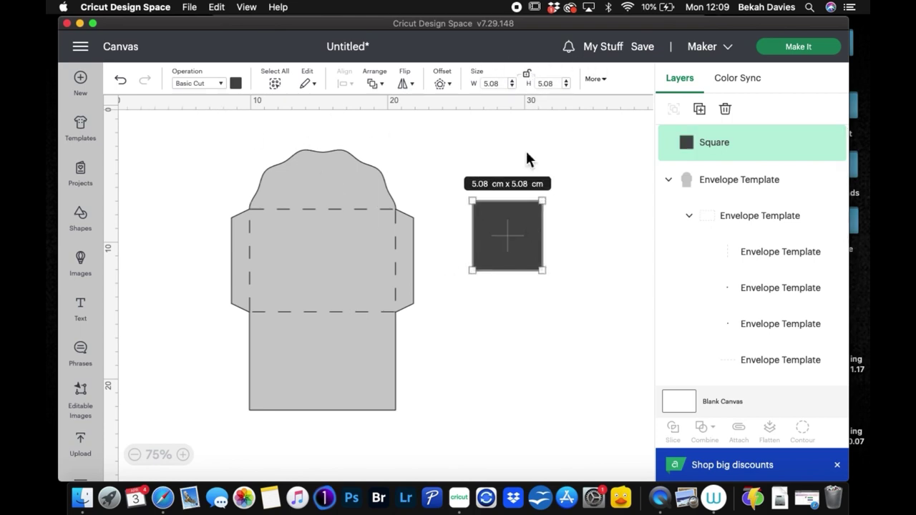
{"action": "left_click", "coordinate": [537, 83]}
{"action": "type", "text": "21"}
{"action": "left_click", "coordinate": [501, 83]}
{"action": "type", "text": "14.8"}
{"action": "key", "text": "Return"}
Step: Send the rectangle behind the envelope to check the fit, then relock it and move it right
{"action": "left_click_drag", "start_coordinate": [543, 261], "coordinate": [497, 187]}
{"action": "left_click", "coordinate": [385, 89]}
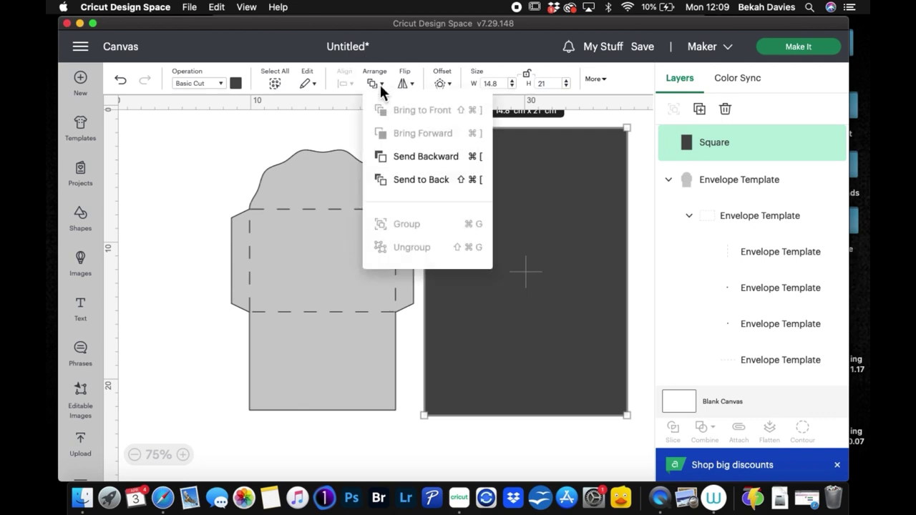
{"action": "left_click", "coordinate": [409, 177]}
{"action": "left_click_drag", "start_coordinate": [514, 209], "coordinate": [311, 223]}
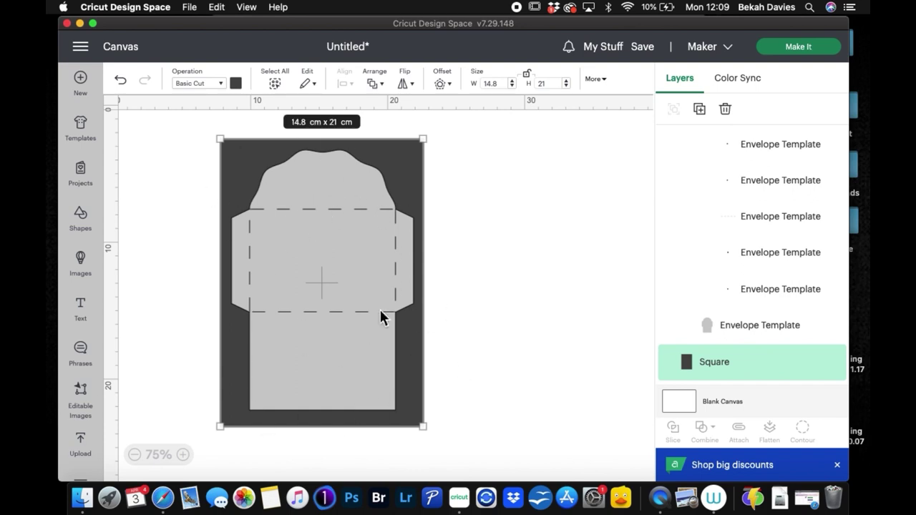
{"action": "left_click", "coordinate": [344, 263]}
{"action": "left_click", "coordinate": [527, 73]}
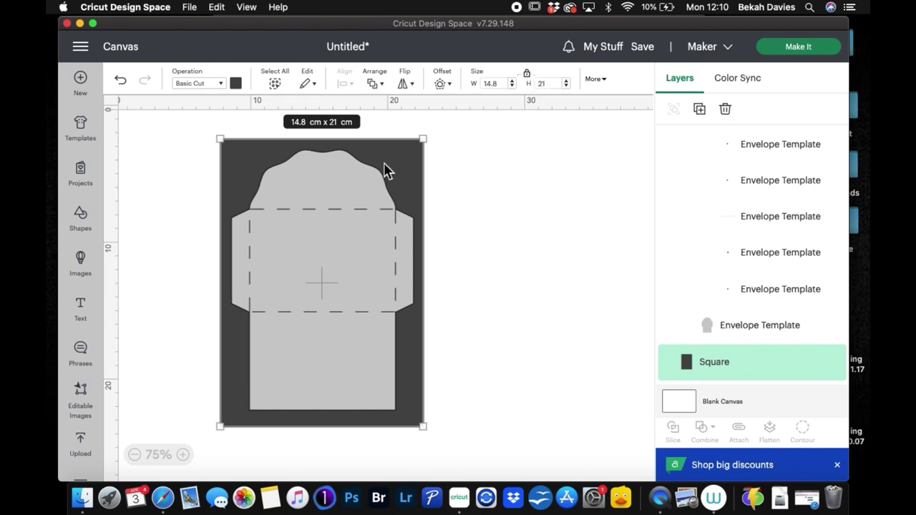
{"action": "left_click_drag", "start_coordinate": [396, 167], "coordinate": [686, 153]}
{"action": "left_click", "coordinate": [344, 231]}
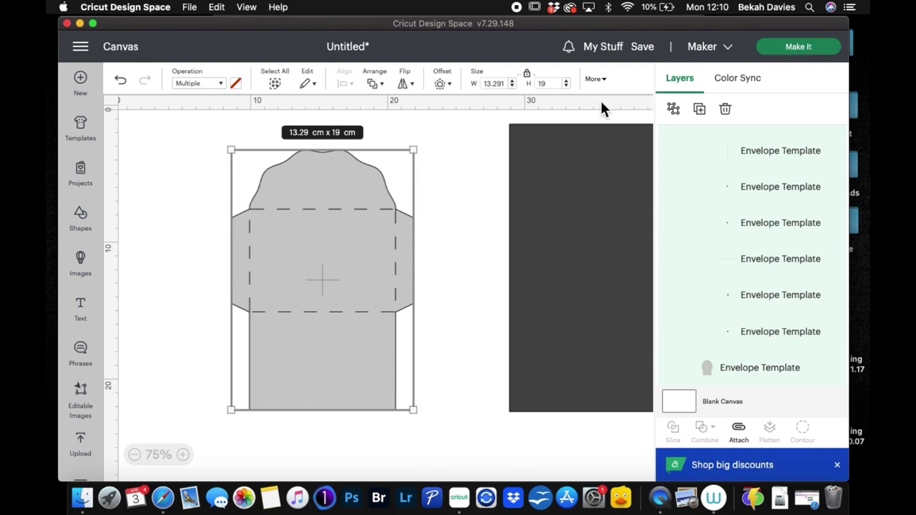
Step: Delete the guide rectangle and briefly preview the envelope in cut preparation
{"action": "left_click", "coordinate": [620, 205]}
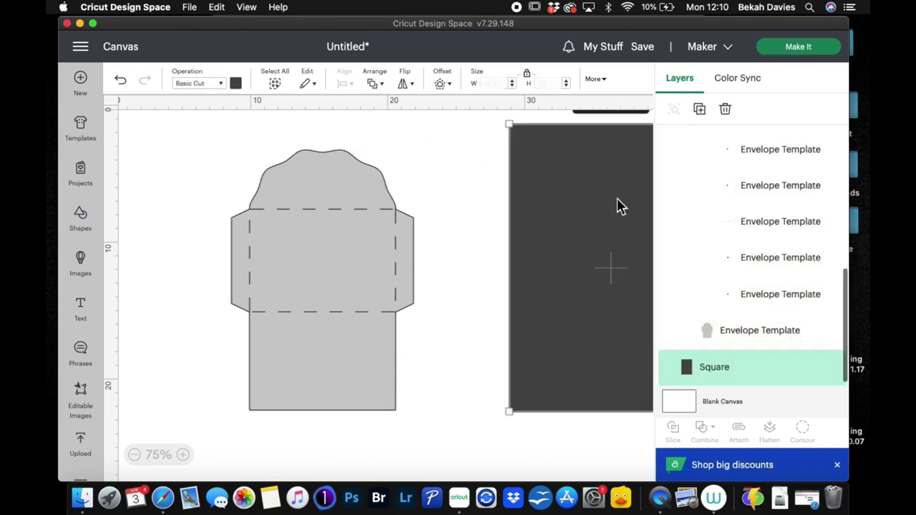
{"action": "left_click", "coordinate": [725, 109]}
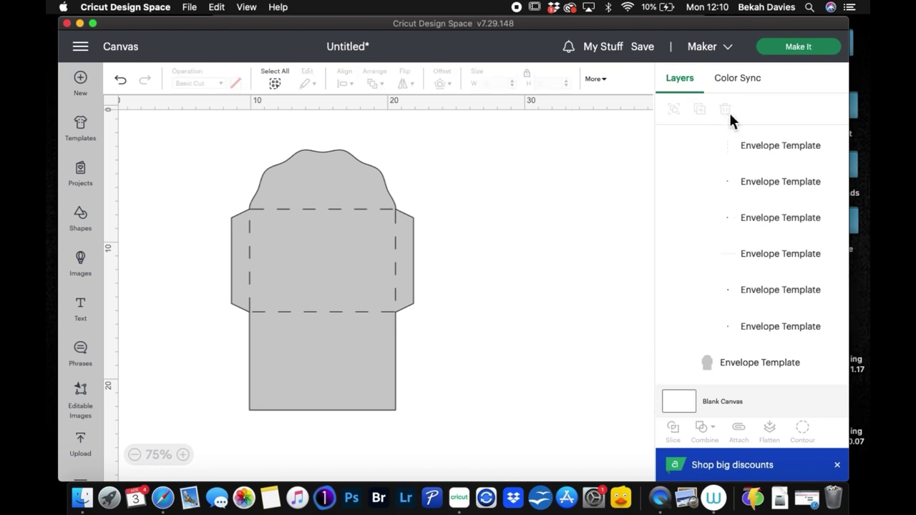
{"action": "left_click", "coordinate": [356, 200]}
{"action": "scroll", "coordinate": [807, 298], "scroll_direction": "up", "scroll_amount": 3}
{"action": "left_click", "coordinate": [669, 144]}
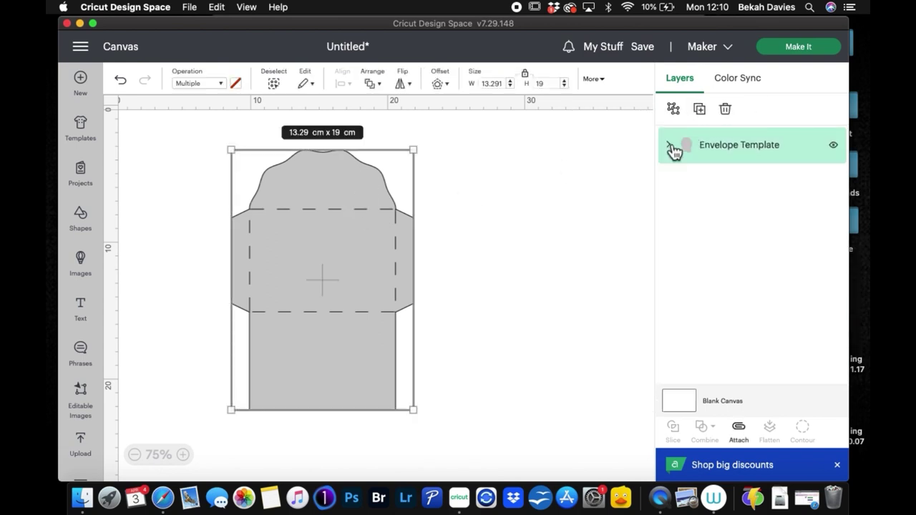
{"action": "left_click", "coordinate": [785, 57]}
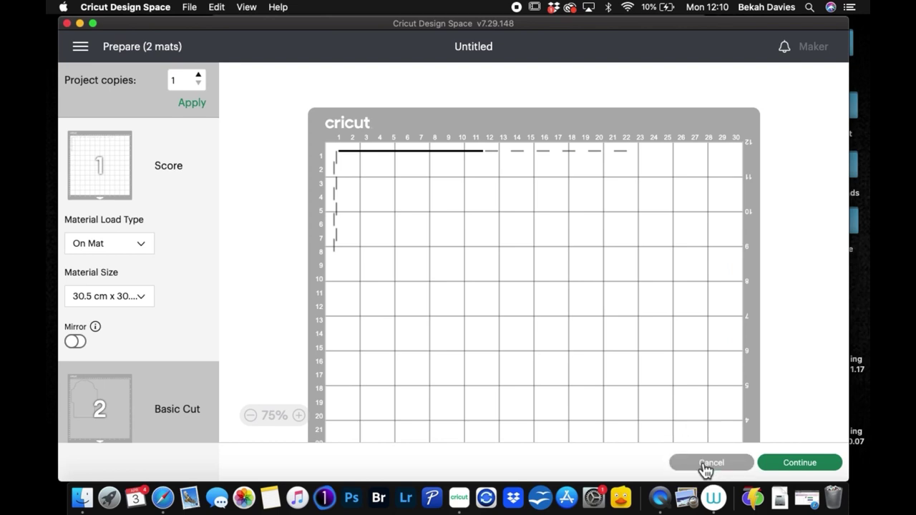
{"action": "key", "text": "Escape"}
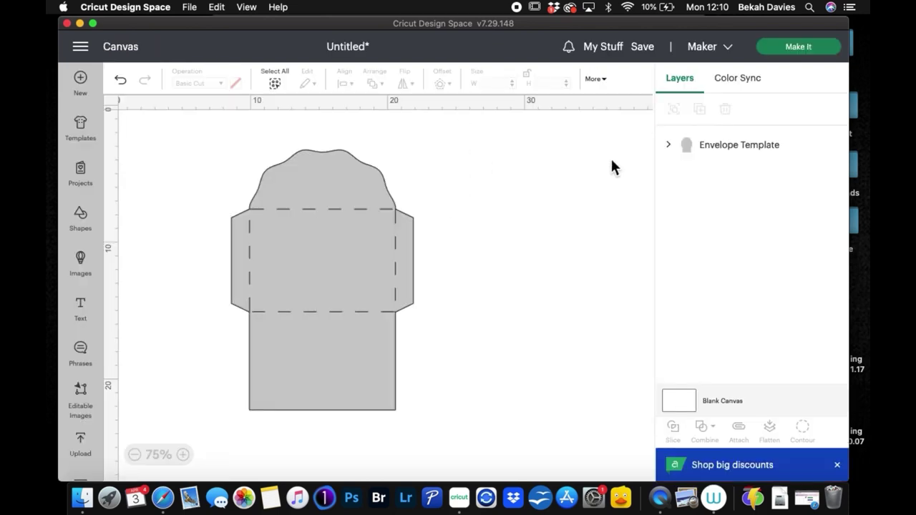
Step: Attach the Envelope Template group's score and cut lines, then choose Make It
{"action": "left_click", "coordinate": [716, 152]}
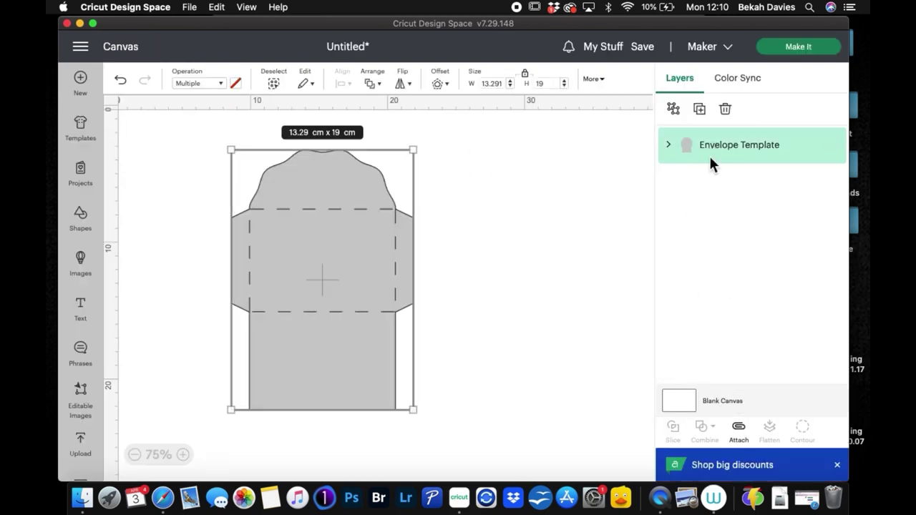
{"action": "left_click", "coordinate": [742, 431]}
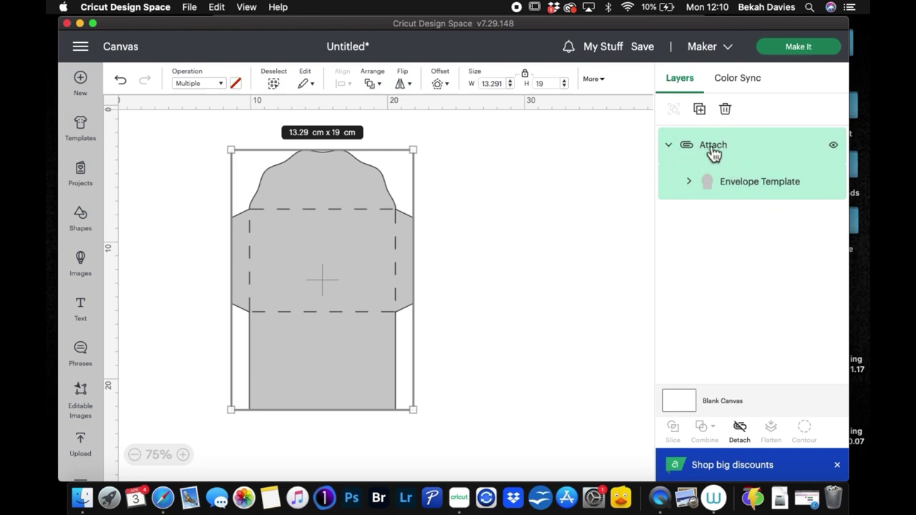
{"action": "left_click", "coordinate": [784, 51]}
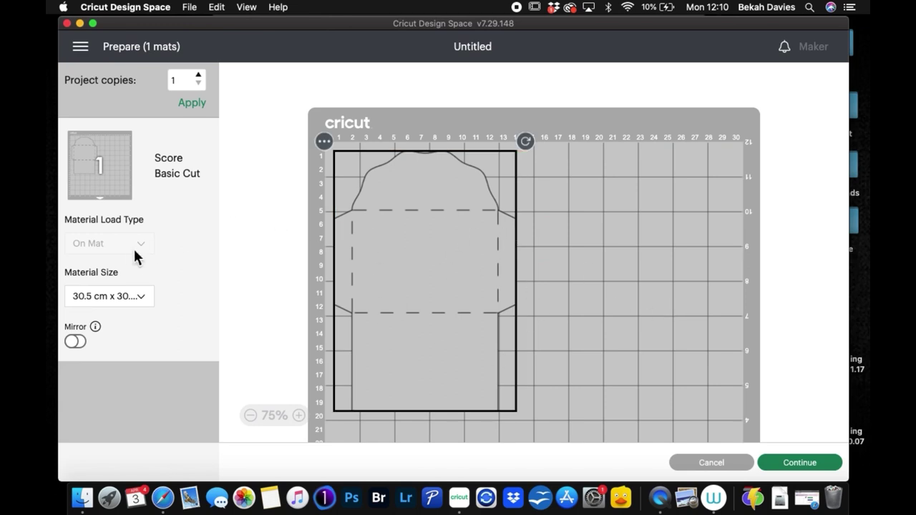
Step: Keep the 30.5 cm material size, continue, and pick Medium Cardstock – 80 lb (216 gsm)
{"action": "left_click", "coordinate": [146, 307]}
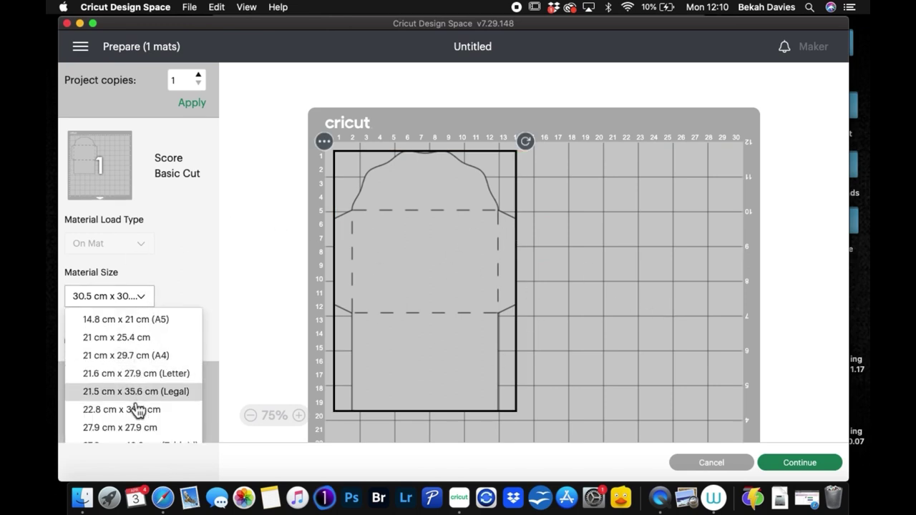
{"action": "left_click", "coordinate": [225, 264]}
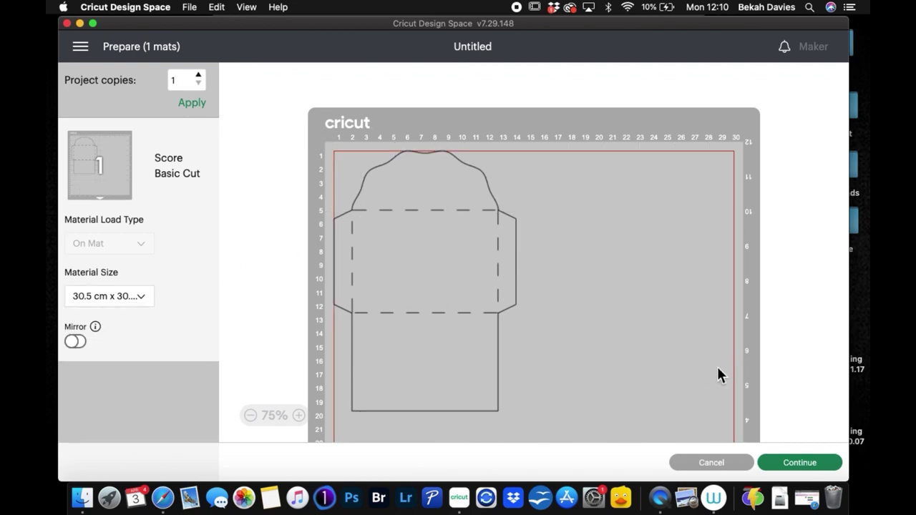
{"action": "left_click", "coordinate": [818, 462]}
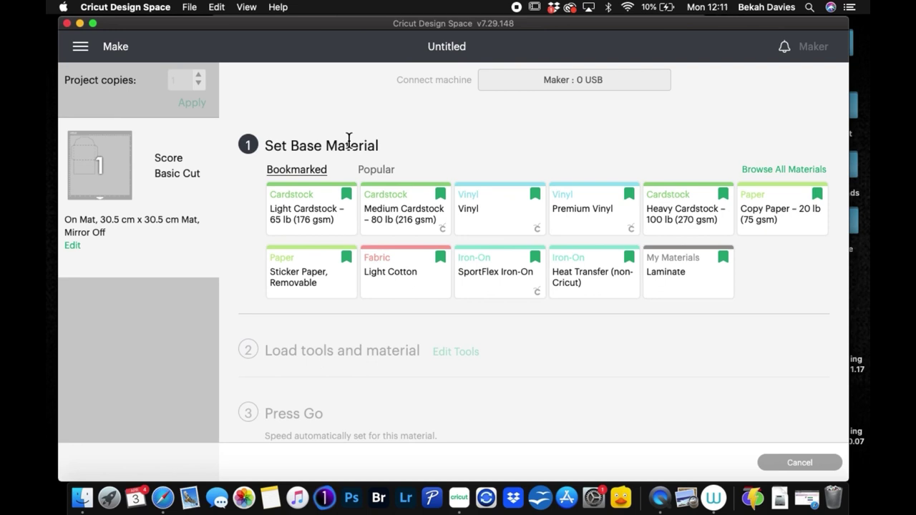
{"action": "left_click", "coordinate": [401, 221]}
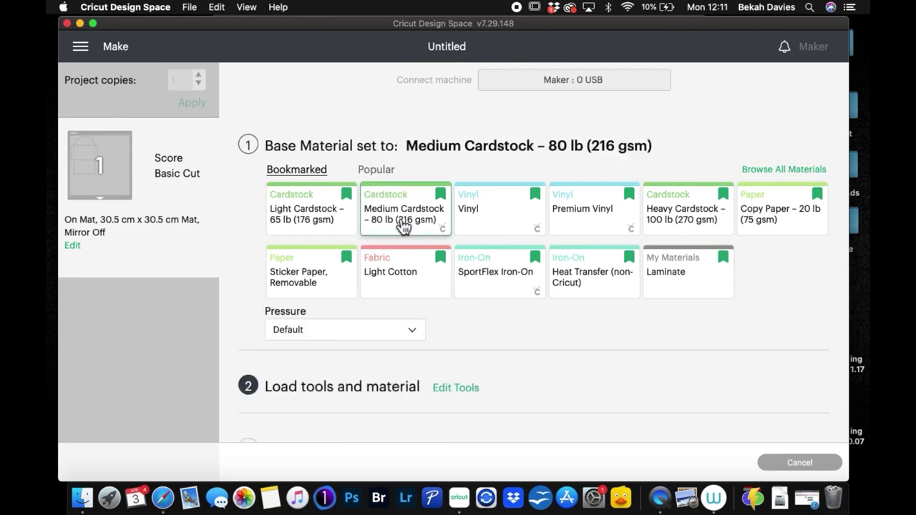